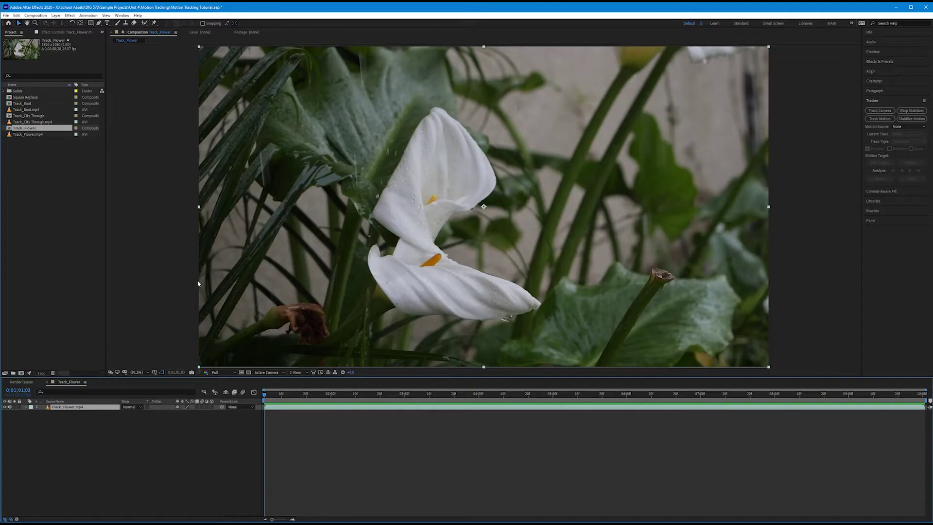
- Preview the flower footage and start a motion track on the Track_Flower.mp4 layer
key("space")
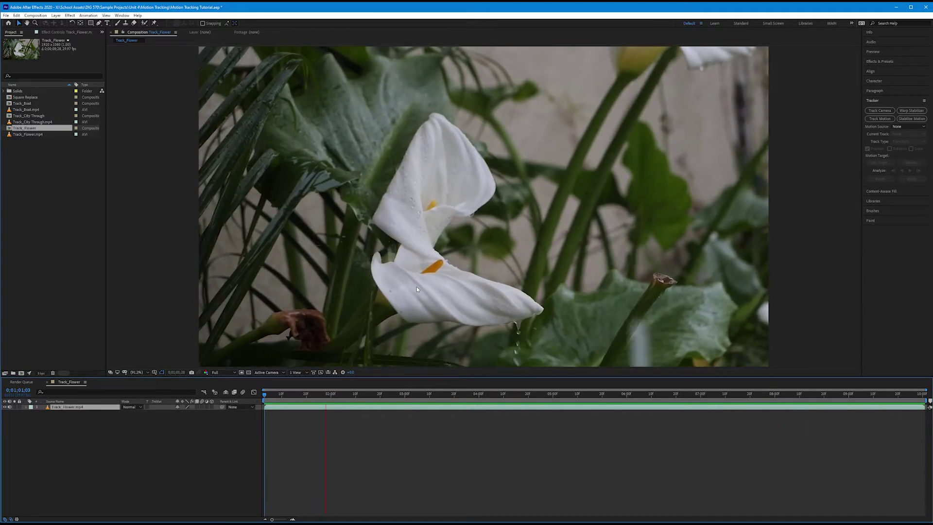
left_click(506, 309)
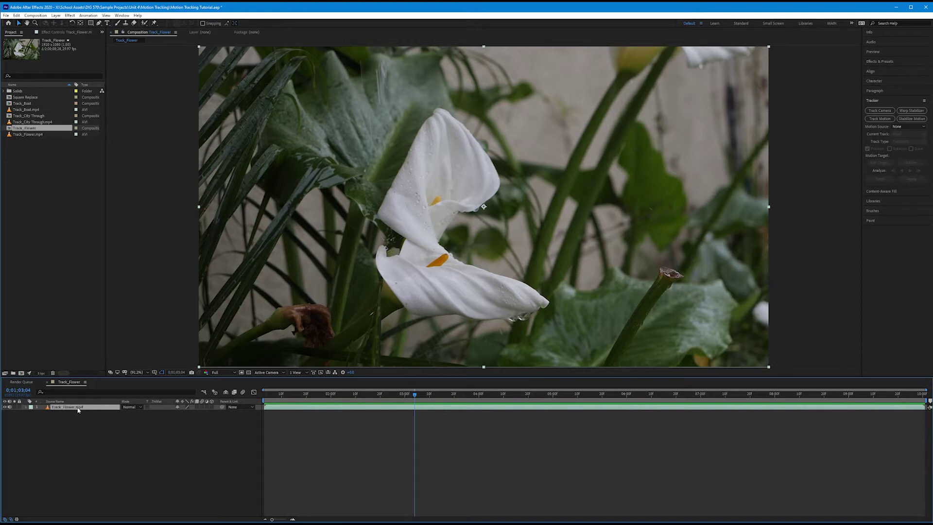
left_click(879, 119)
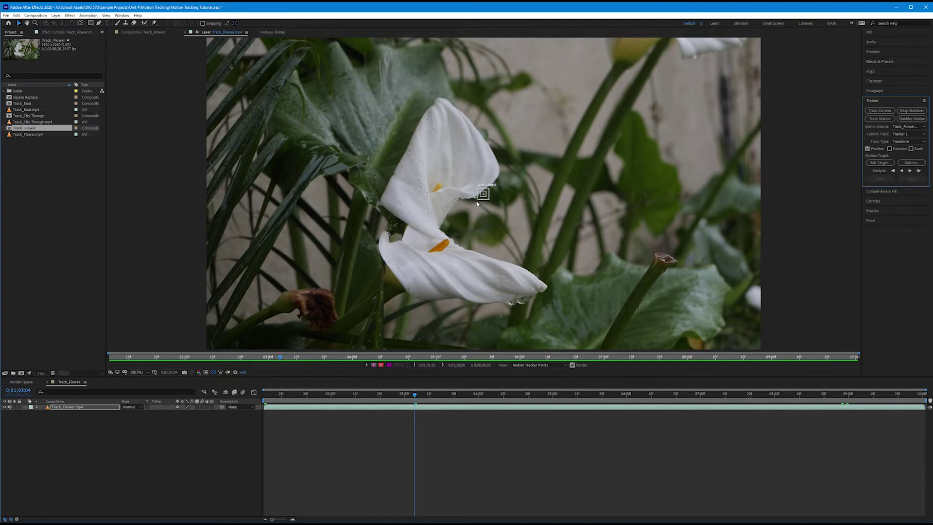
- Position Track Point 1 over the upper dark speck near the left edge of the lower white flower
scroll(490, 203, "up", 3)
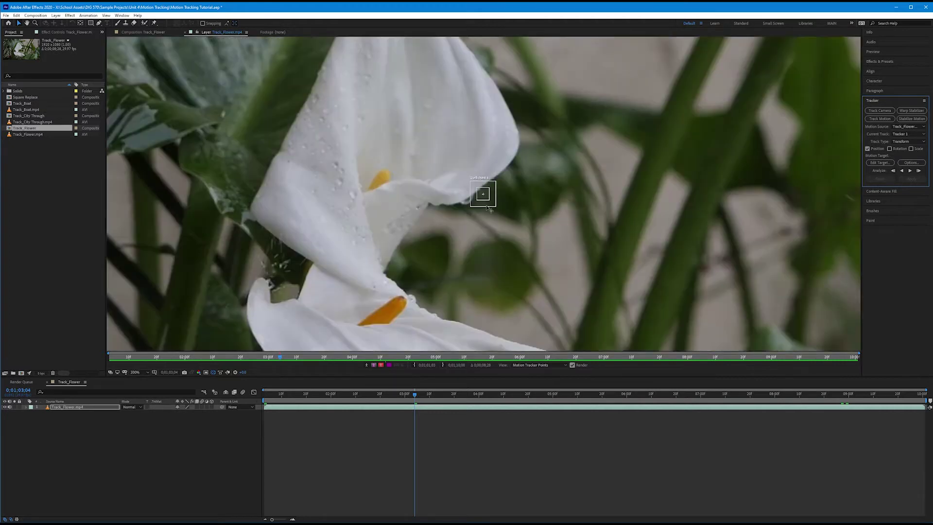
left_click(476, 211)
left_click_drag(476, 212, 447, 254)
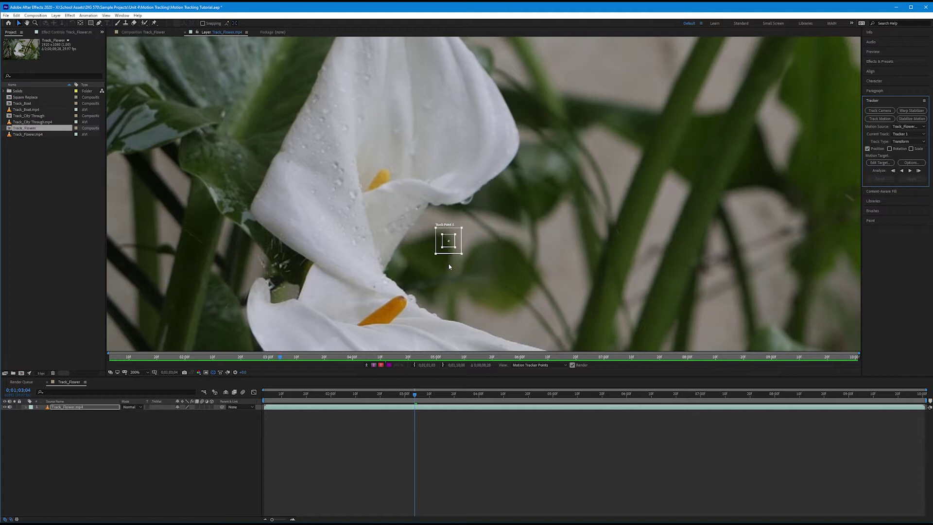
left_click_drag(450, 267, 314, 281)
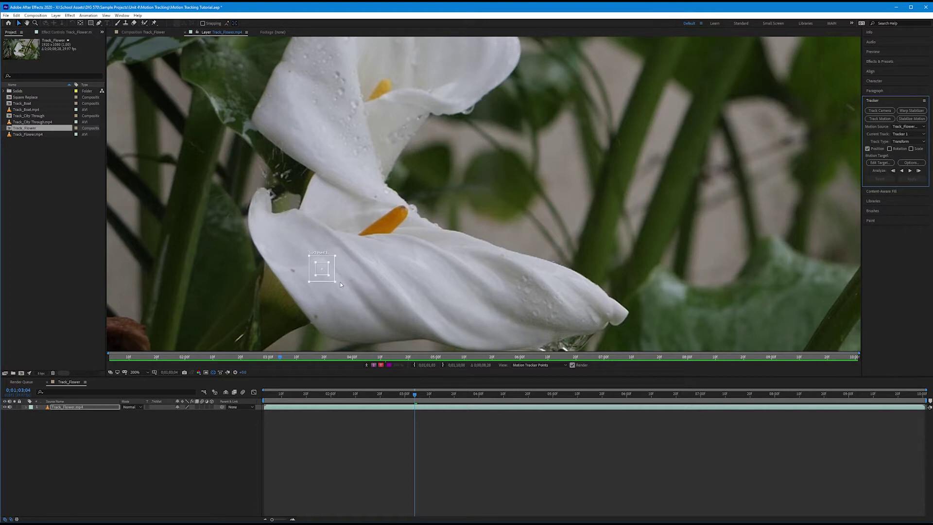
left_click_drag(323, 278, 295, 283)
scroll(286, 273, "up", 2)
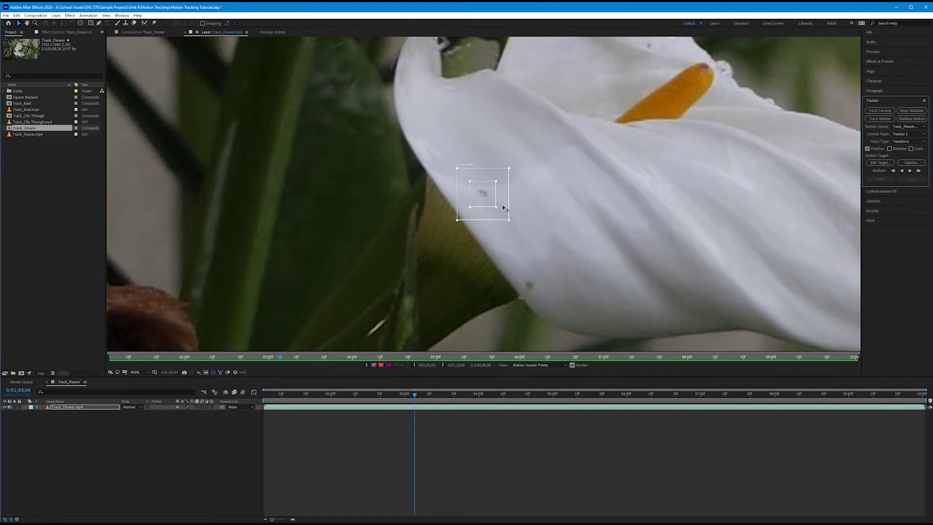
left_click_drag(483, 215, 484, 213)
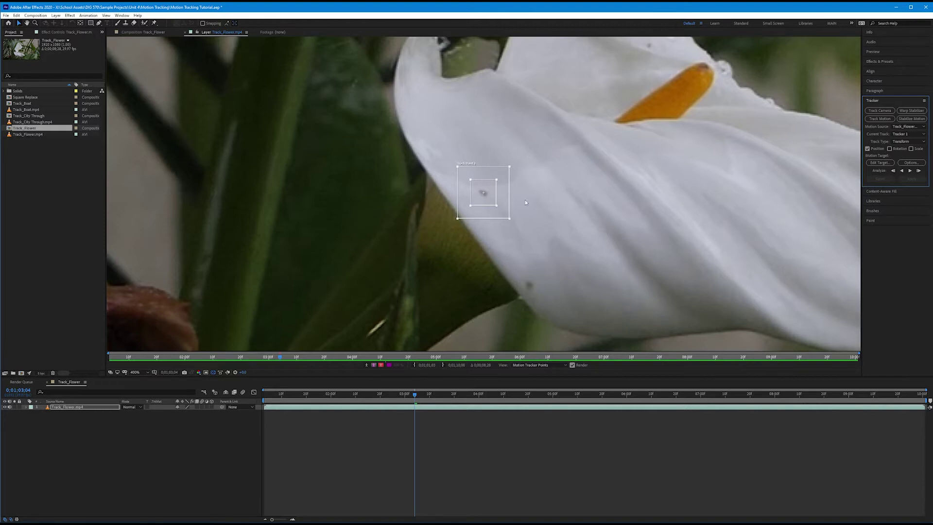
- Resize the track point's feature and search regions to fit moderately around the dark speck on the petal
left_click_drag(510, 219, 579, 279)
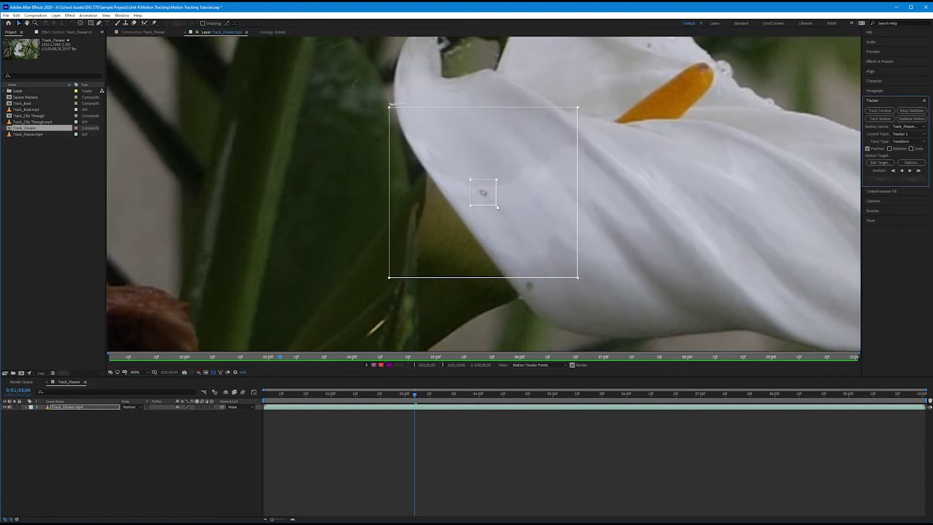
left_click_drag(497, 205, 549, 251)
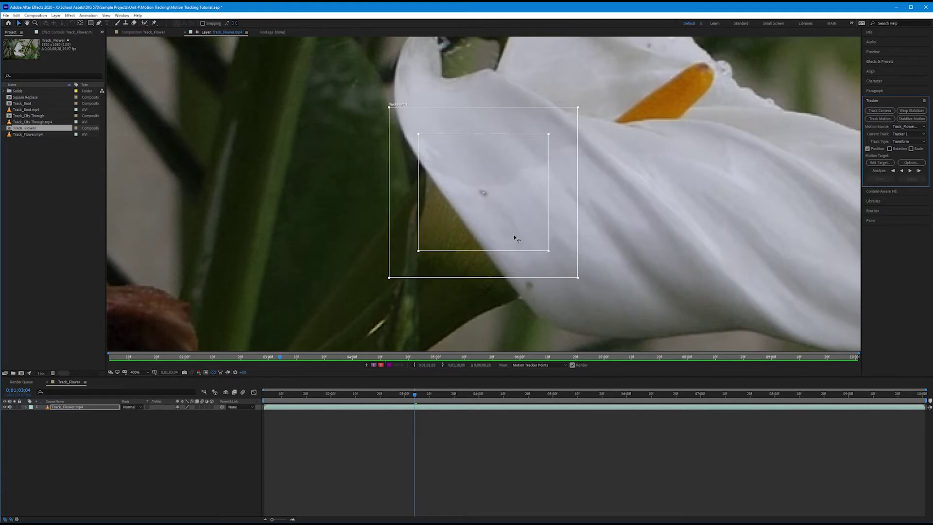
left_click_drag(548, 251, 496, 204)
left_click_drag(576, 281, 488, 200)
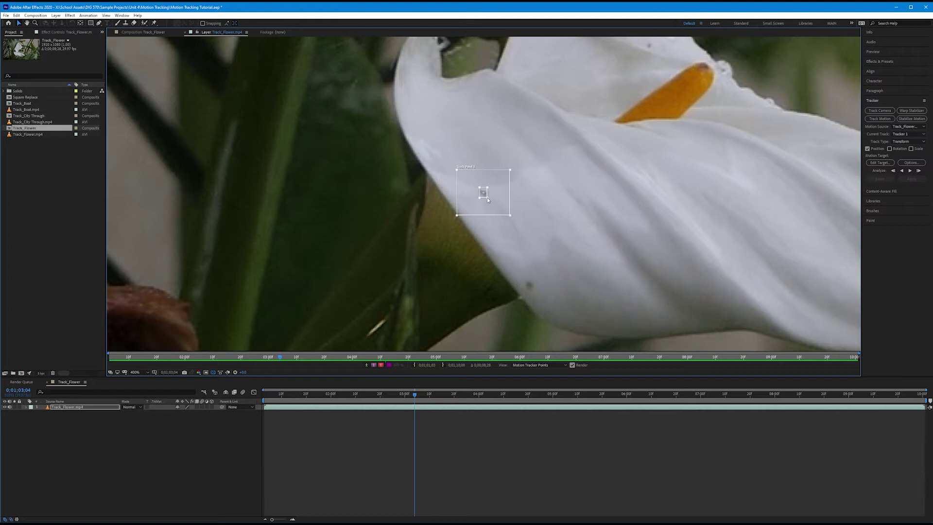
left_click_drag(488, 198, 504, 211)
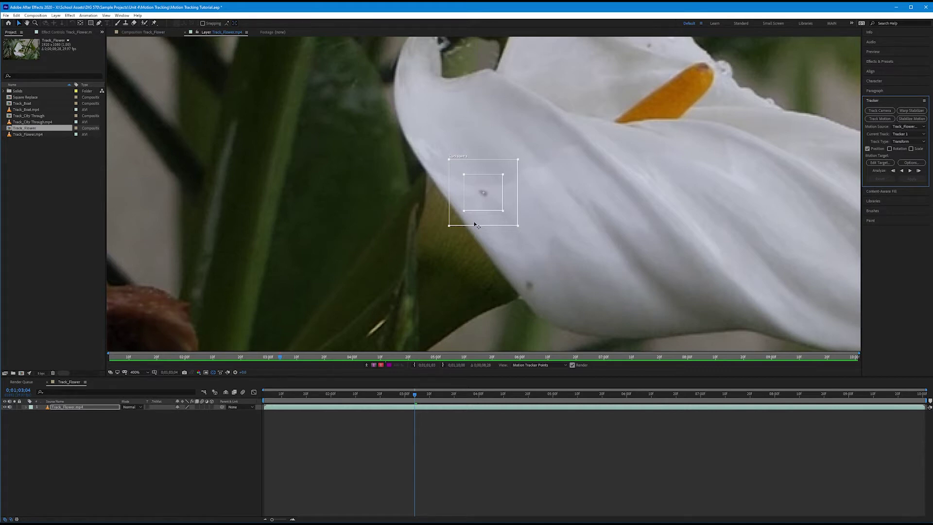
- Go to the clip's first frame at 0;01;01;03 and recenter the track point on the petal's dark speck
left_click_drag(414, 395, 254, 394)
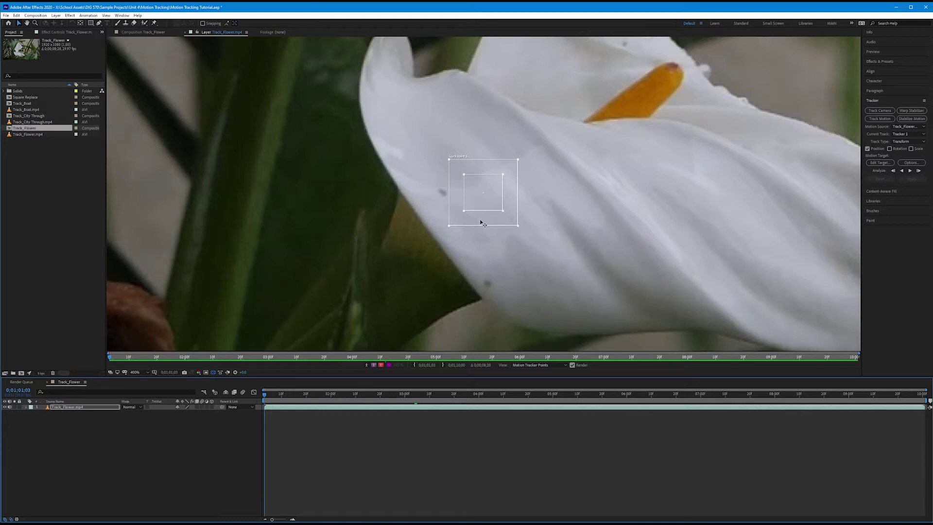
left_click_drag(485, 219, 444, 220)
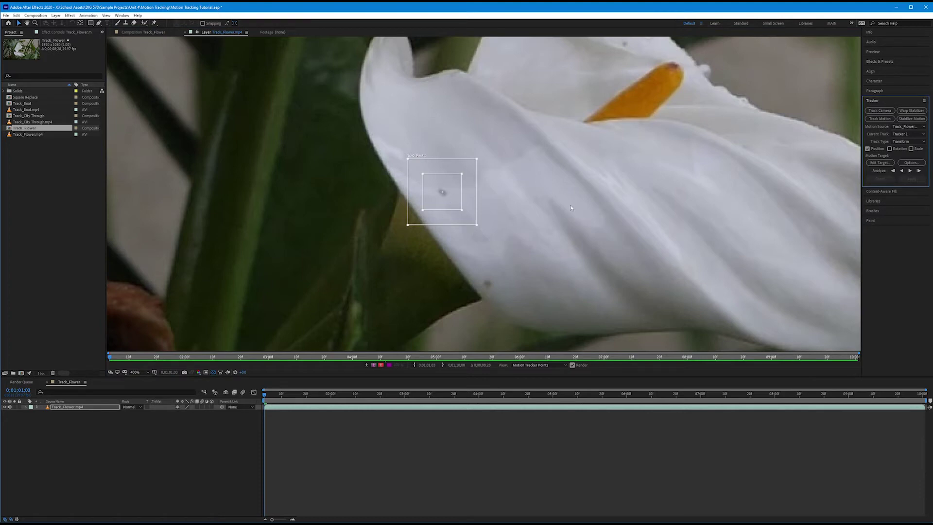
key("comma")
key("comma")
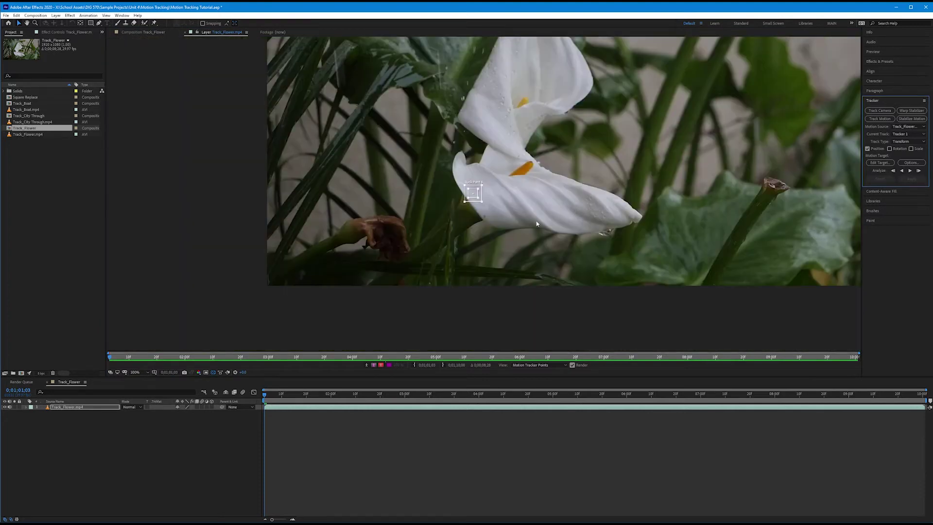
left_click_drag(551, 192, 446, 251)
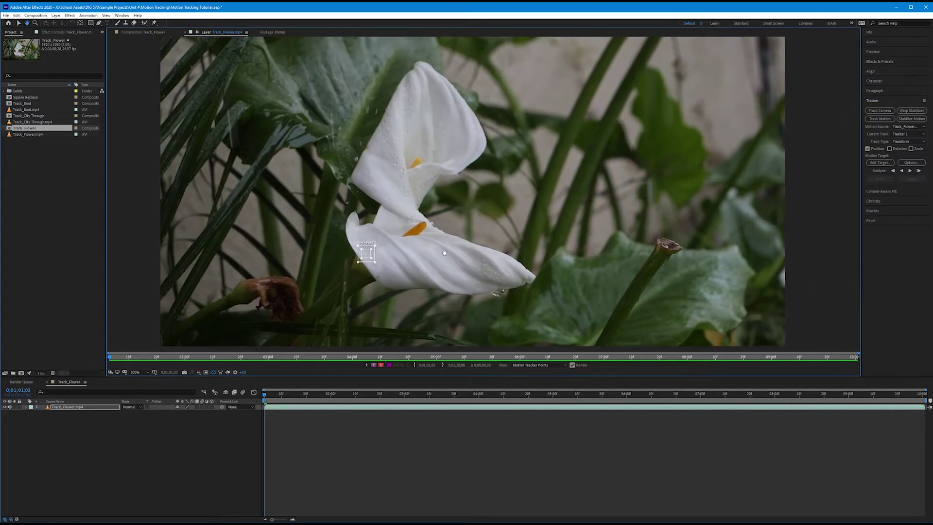
key("v")
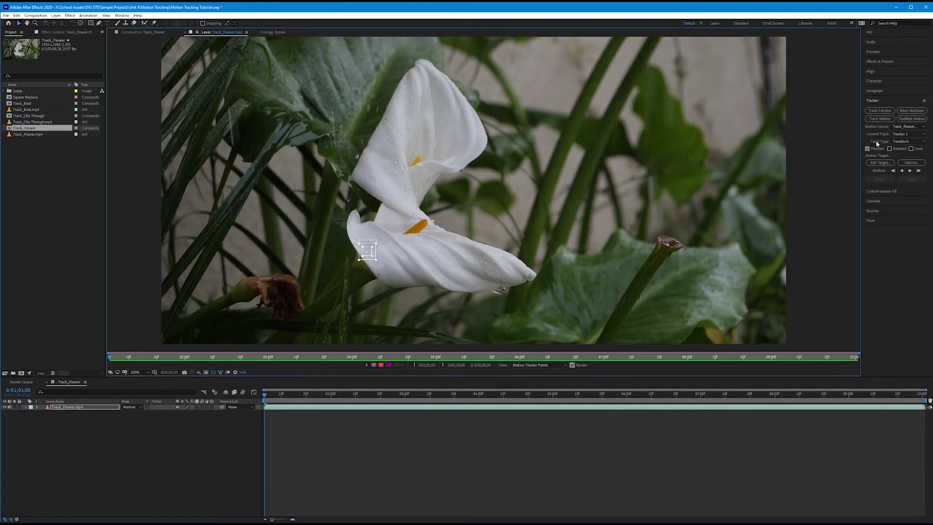
- Review the track types, keeping Transform, and check which motion targets are available without applying one
left_click(906, 141)
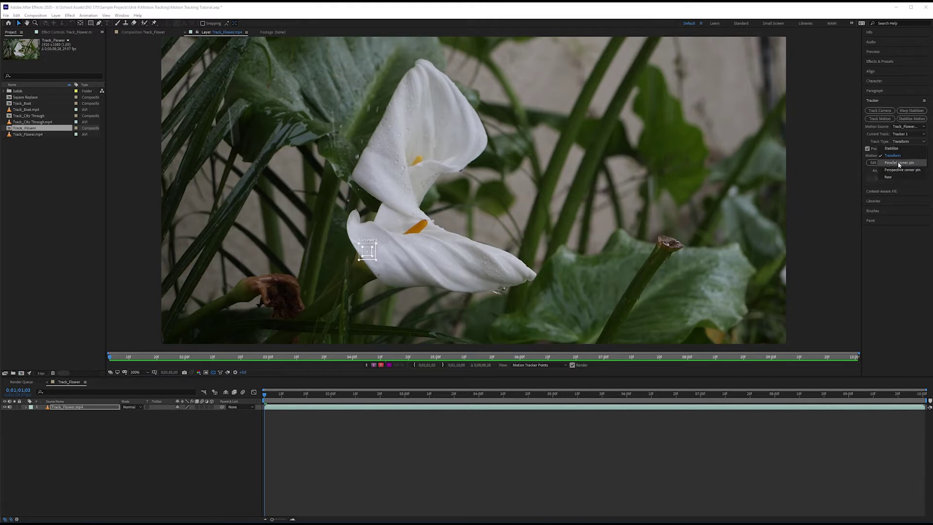
left_click(897, 156)
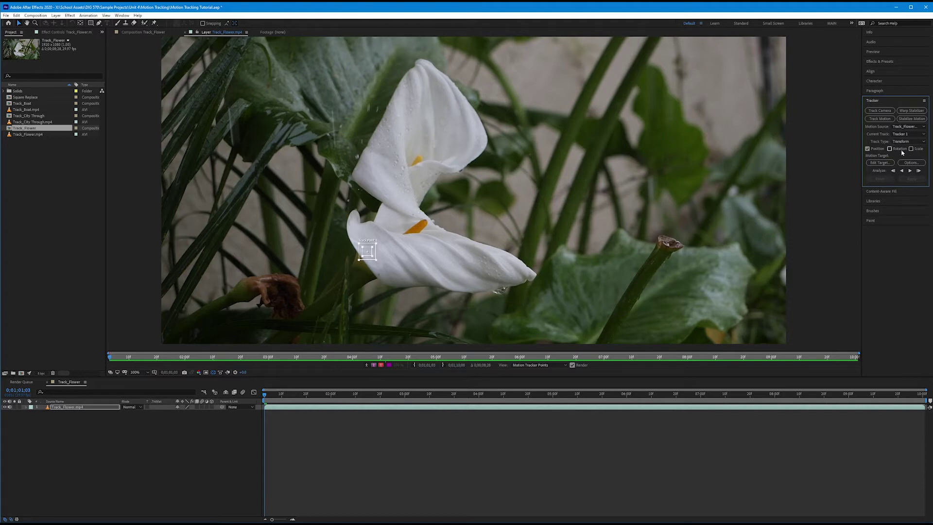
left_click(880, 164)
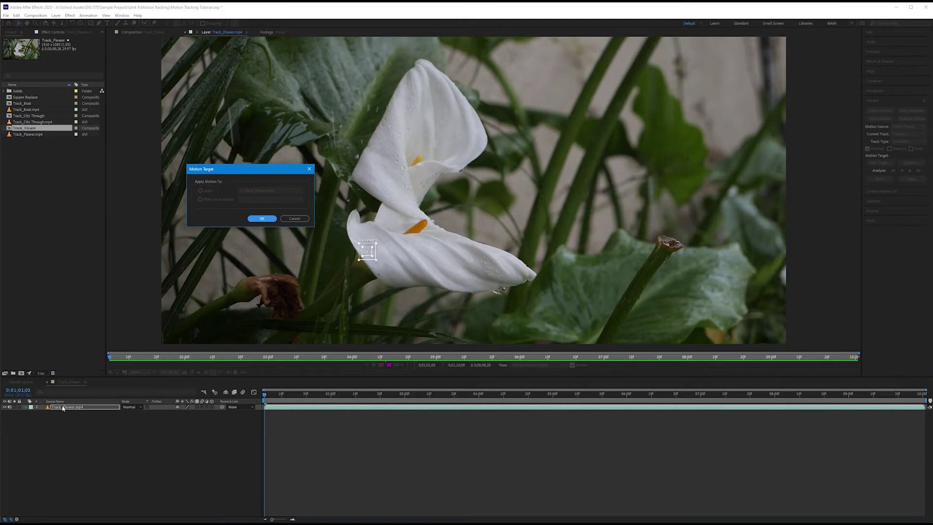
left_click(295, 219)
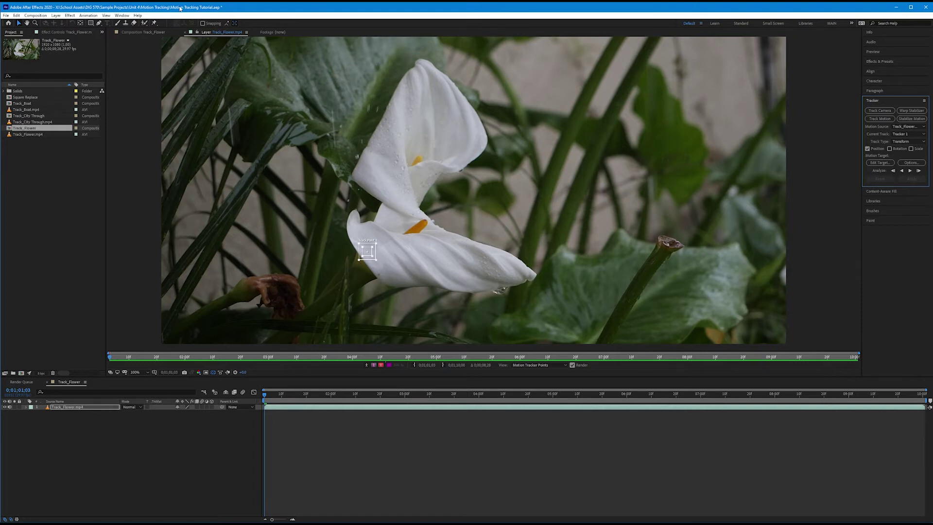
- Add a null object layer to the composition and set it as the tracker's motion target
left_click(56, 15)
mouse_move(60, 22)
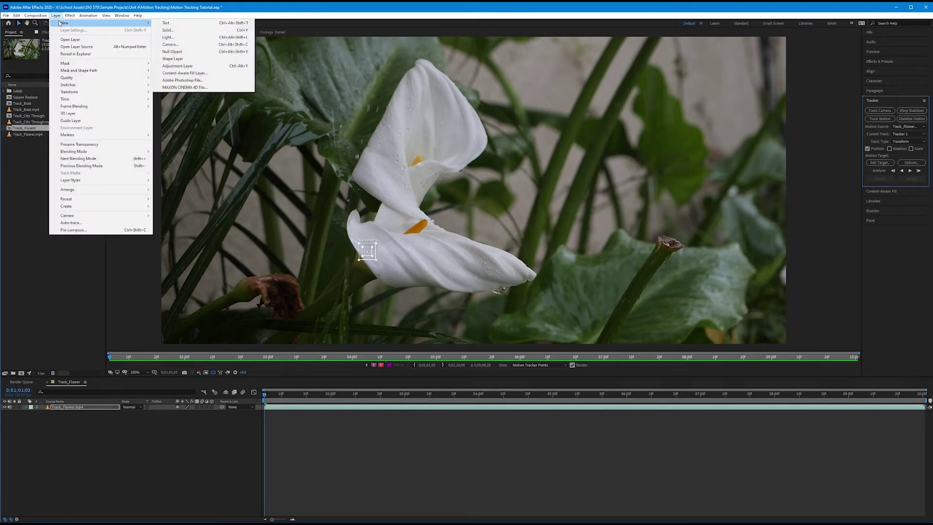
left_click(171, 51)
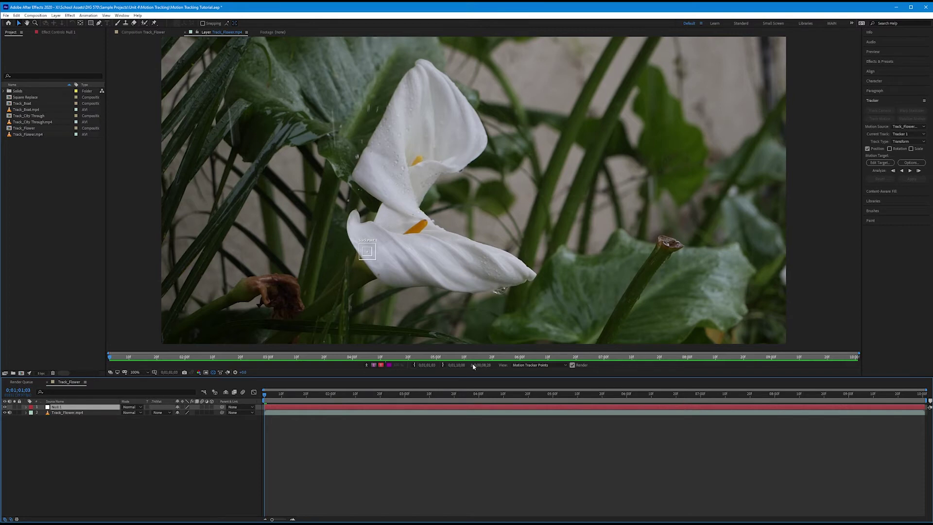
left_click(879, 163)
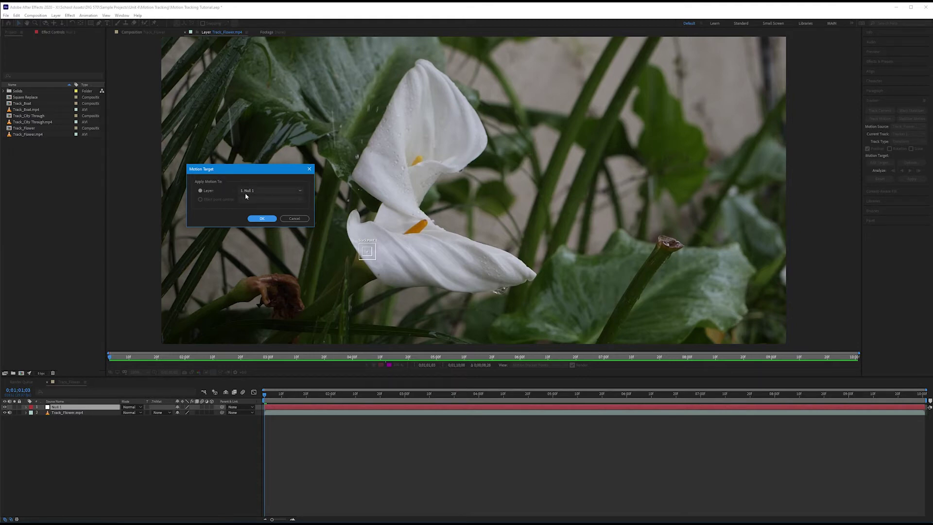
left_click(262, 218)
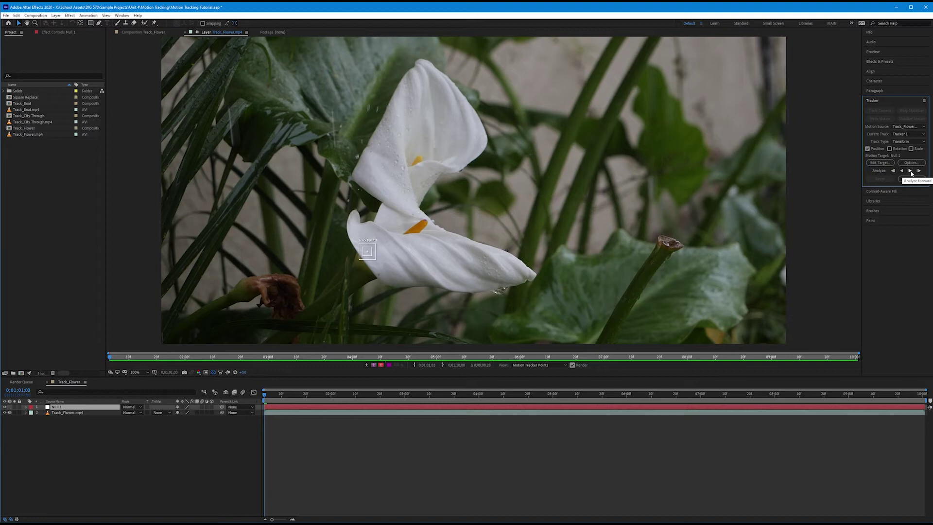
- Analyze the track forward through the whole clip and examine the track path on the petal up close
left_click(911, 171)
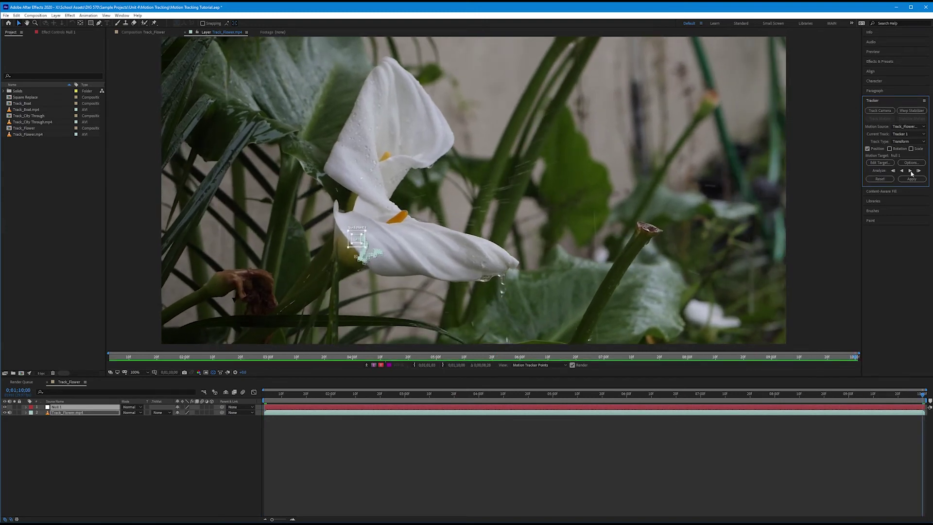
scroll(350, 275, "up", 2)
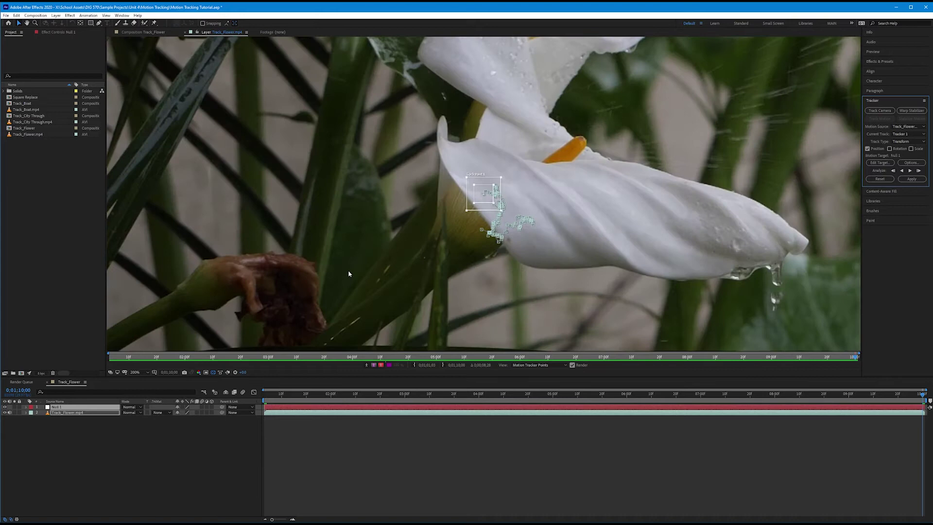
scroll(508, 210, "up", 2)
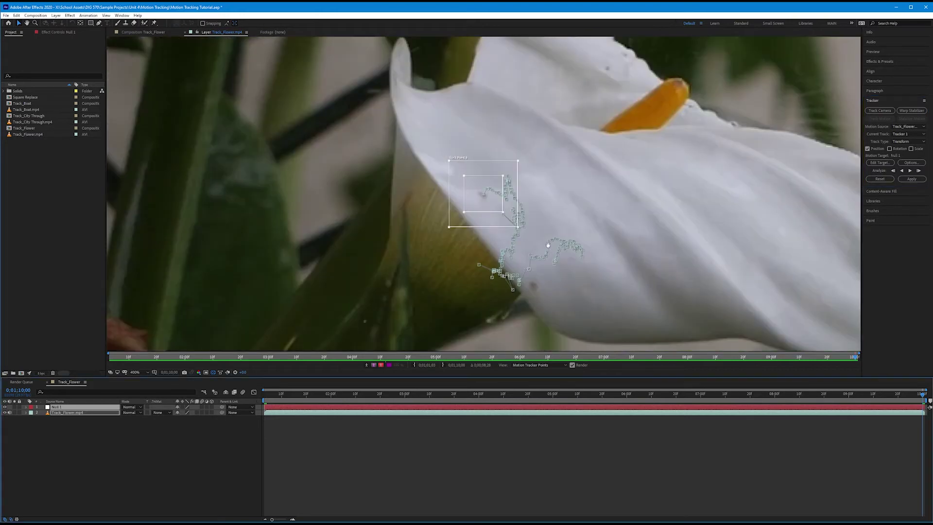
left_click_drag(468, 221, 431, 220)
key("v")
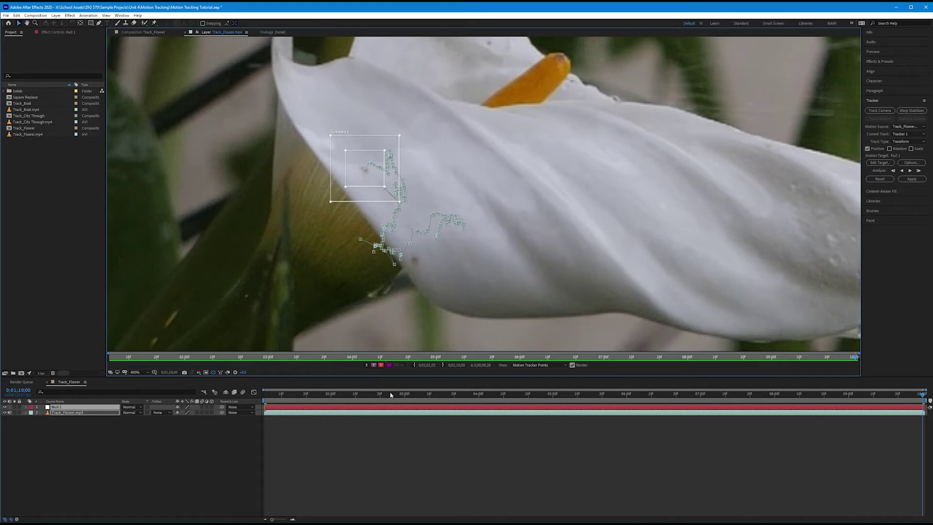
- Go to 0;01;05;08 and reveal the tracker keyframes of the Track_Flower.mp4 layer
left_click_drag(392, 395, 574, 380)
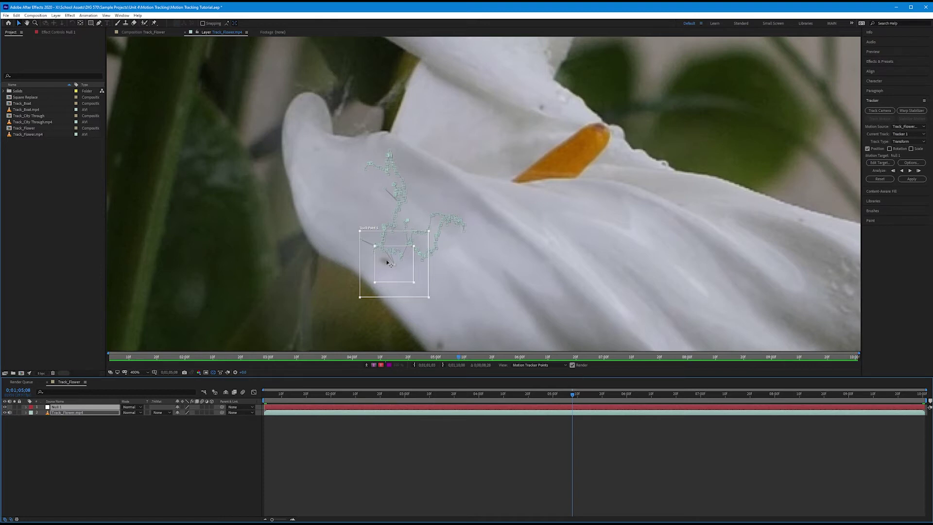
left_click(115, 421)
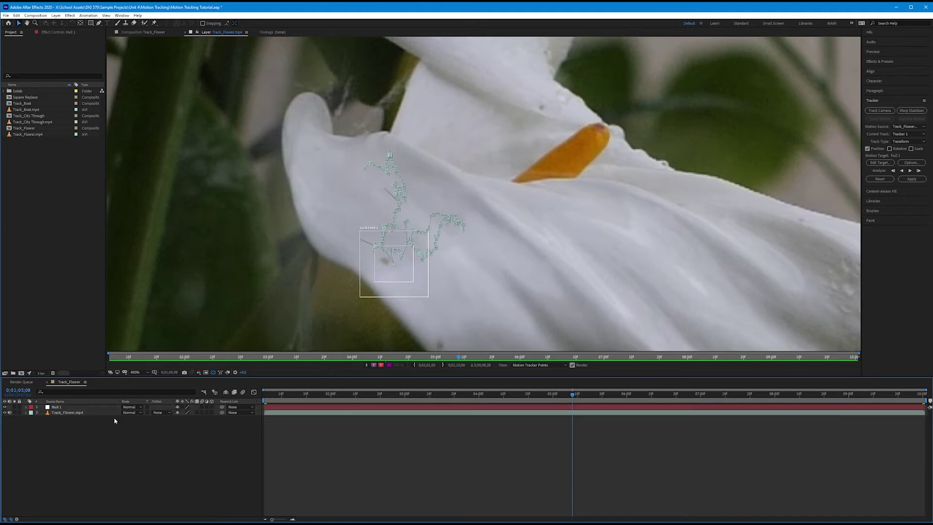
left_click(69, 413)
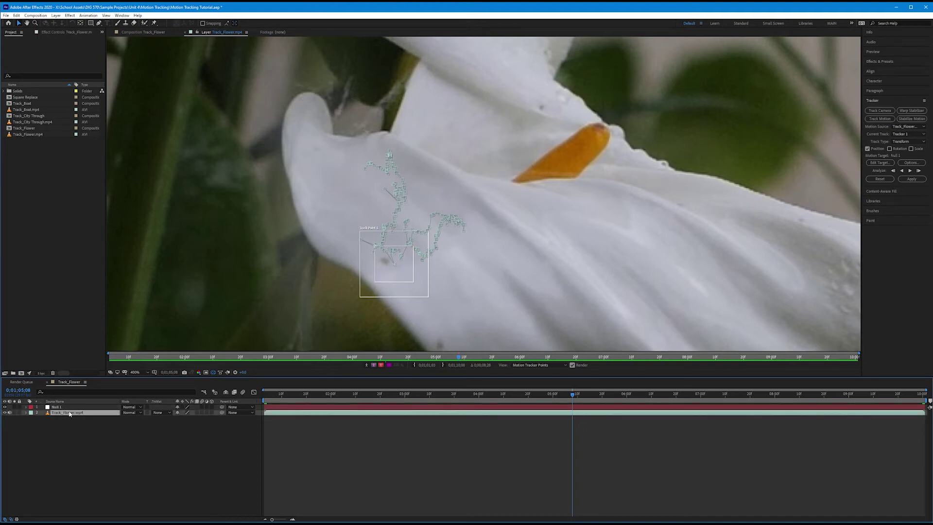
key("u")
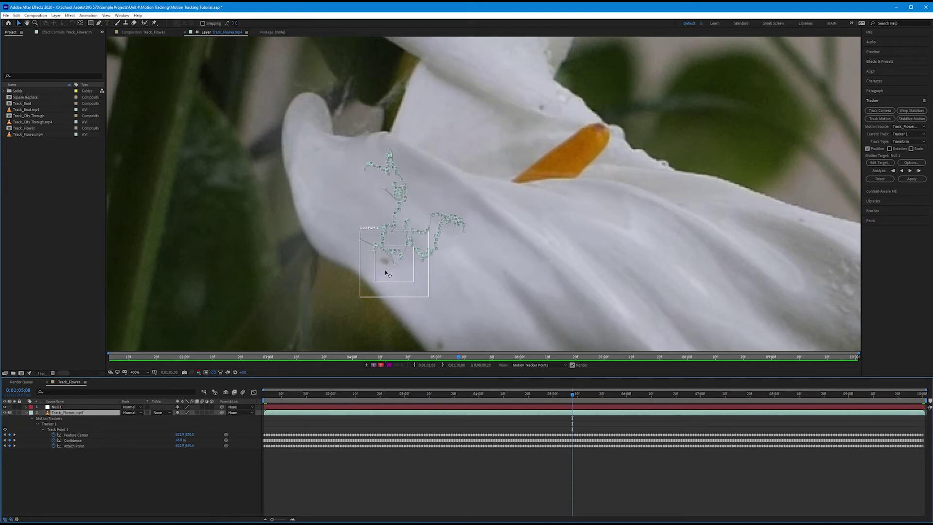
- Correct the track point by moving it back over the petal's dark speck at 0;01;05;08 and 0;01;05;22
mouse_move(572, 395)
left_mouse_down()
mouse_move(564, 398)
mouse_move(573, 398)
left_mouse_up()
left_click_drag(398, 275, 391, 275)
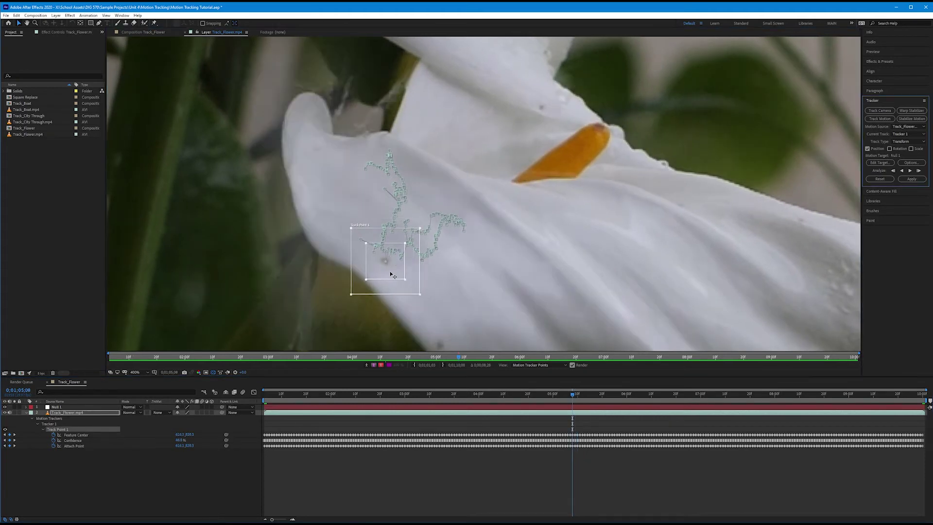
left_click(574, 396)
left_click_drag(574, 396, 607, 396)
left_click_drag(351, 250, 368, 273)
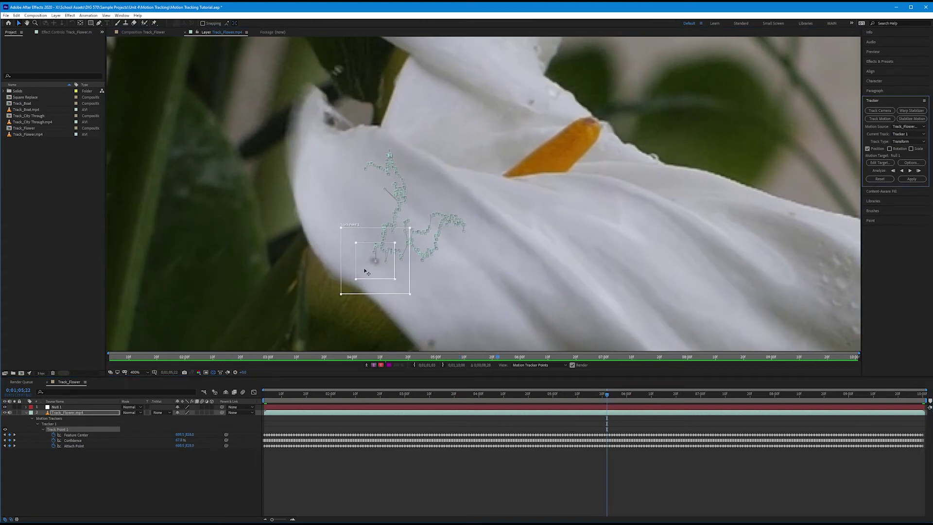
- Move the drifting track point back over the petal's speck at a frame further along the clip and recheck the track
left_click_drag(609, 398, 757, 393)
left_click_drag(385, 191, 402, 206)
left_click_drag(756, 397, 414, 395)
left_click_drag(489, 395, 532, 395)
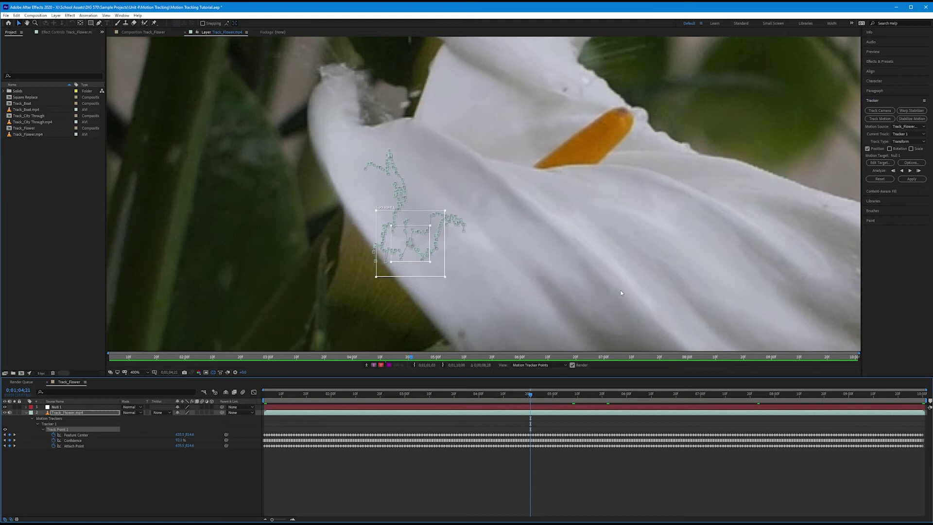
- Apply the track to the null object in the X and Y dimensions and reveal the null's position keyframes
left_click(911, 179)
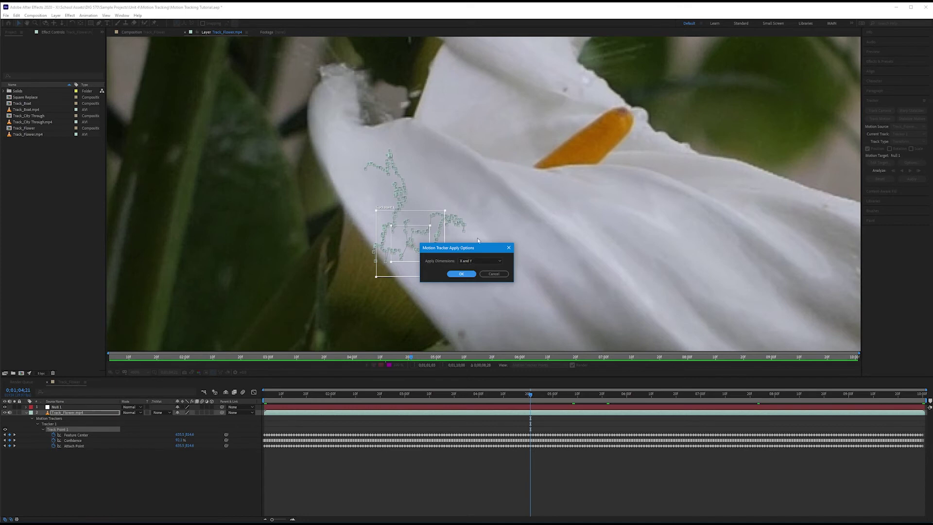
left_click(461, 274)
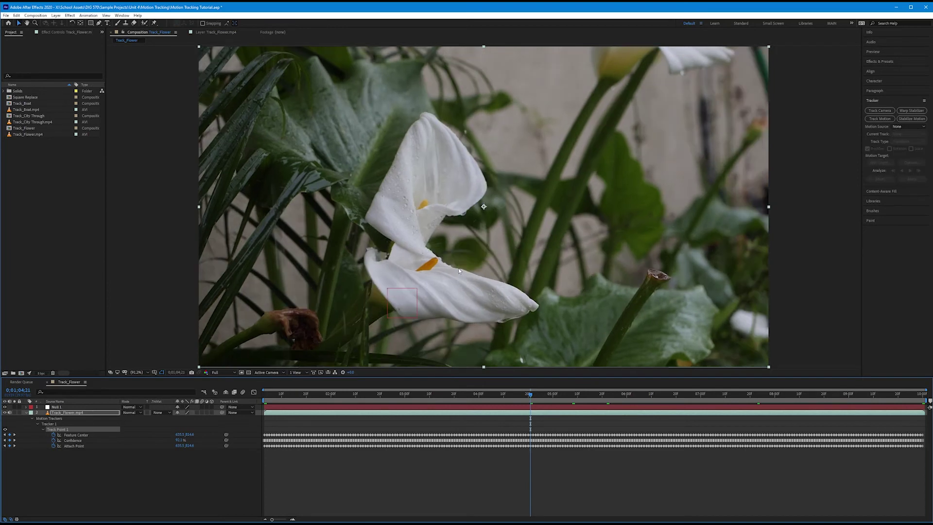
left_click(58, 407)
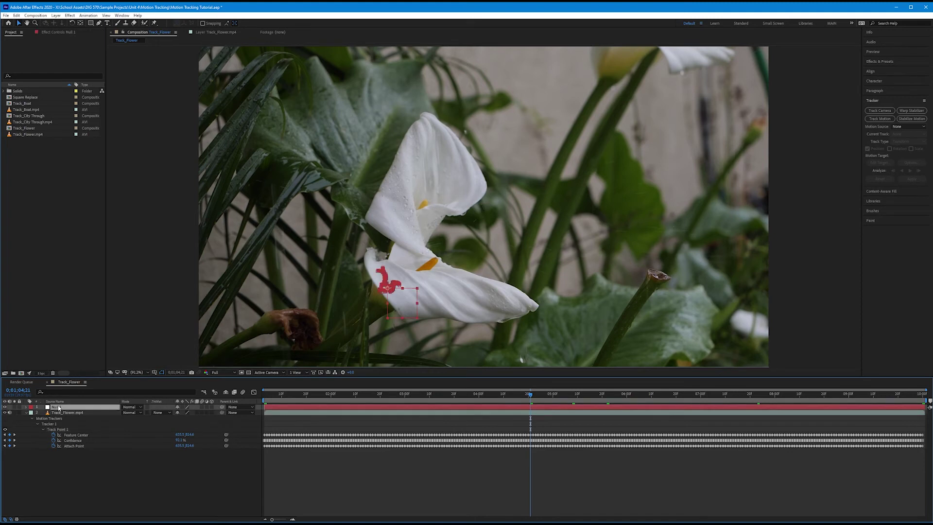
key("u")
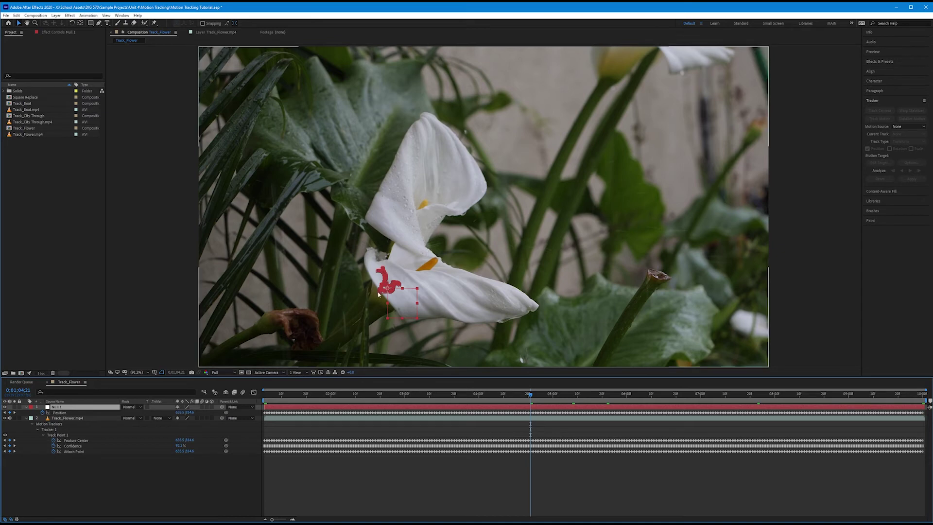
- Collapse the tracker keyframes of the Track_Flower.mp4 layer
left_click(71, 418)
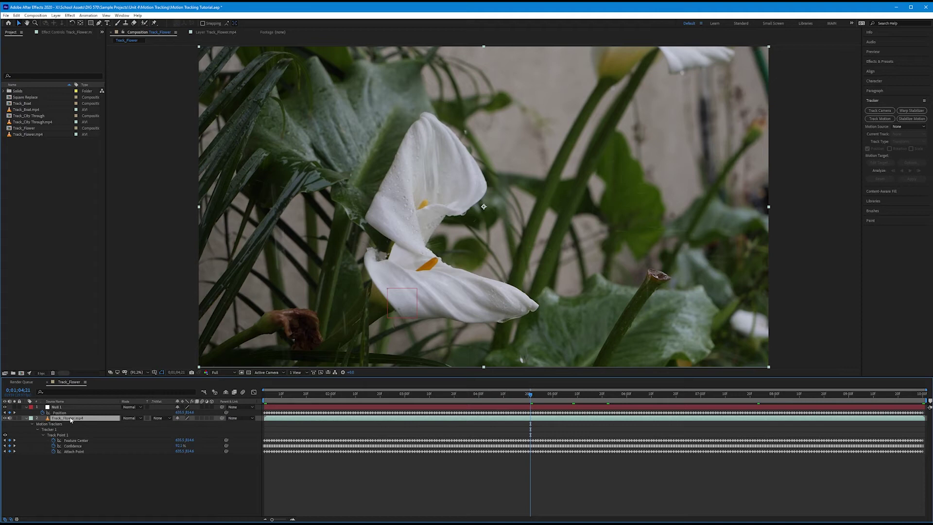
key("u")
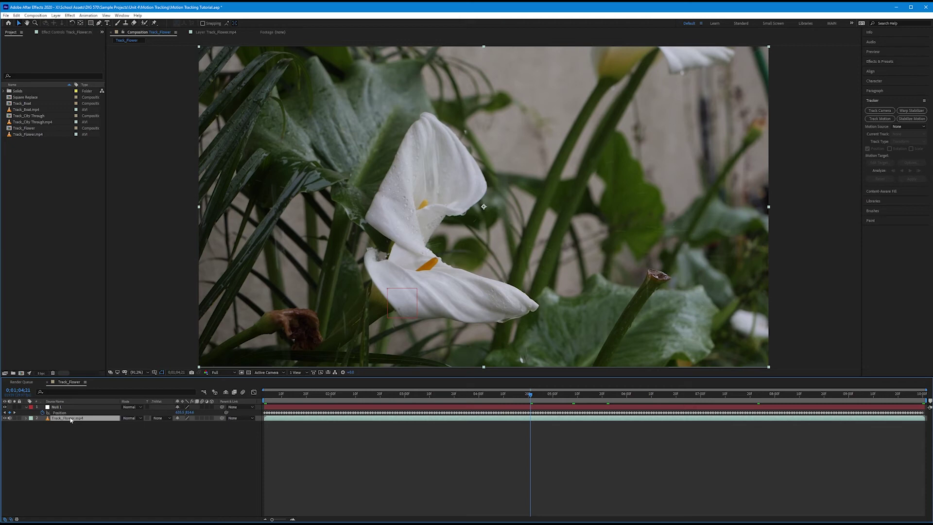
left_click(873, 120)
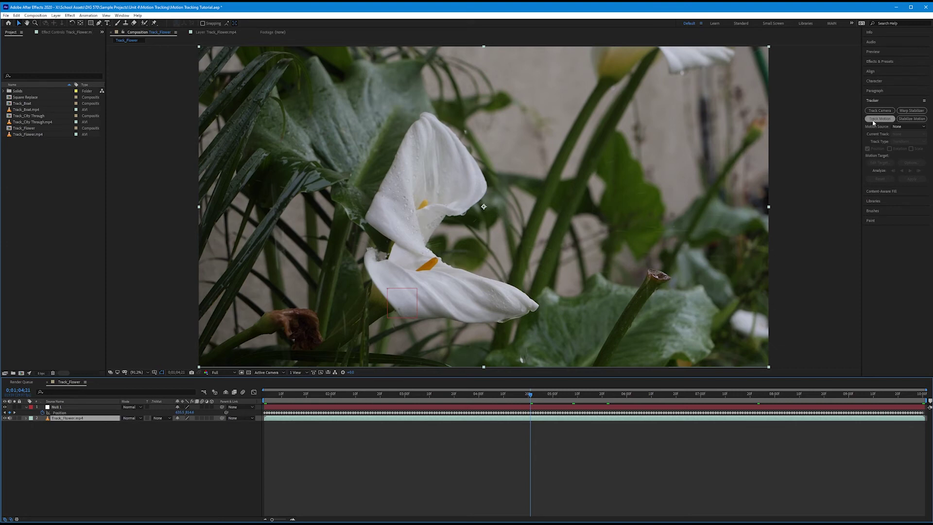
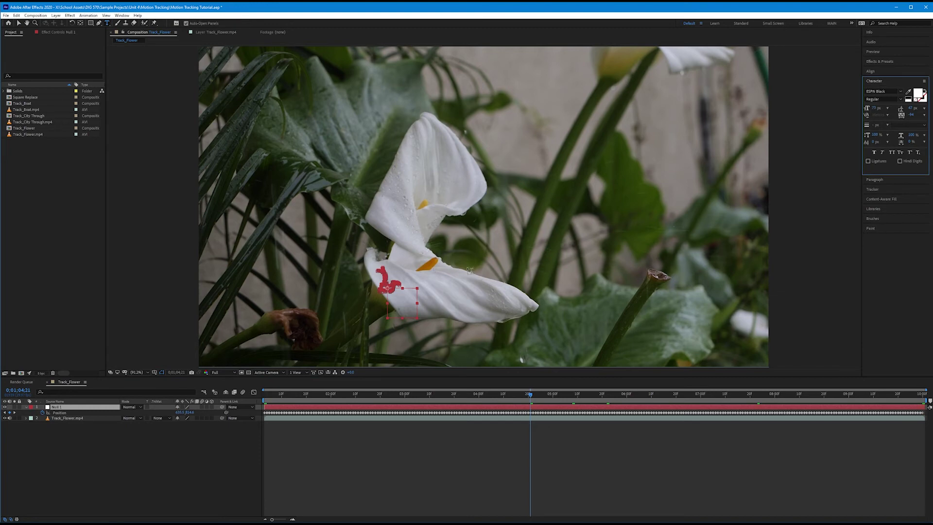
- Add a text layer reading "RAINY DAY" just above the lower flower's petal
left_click(475, 262)
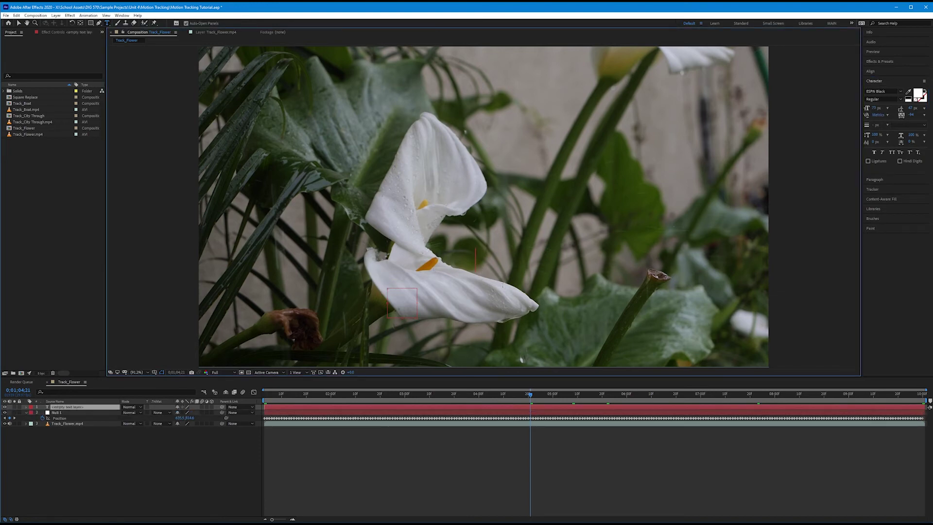
type("RAINY")
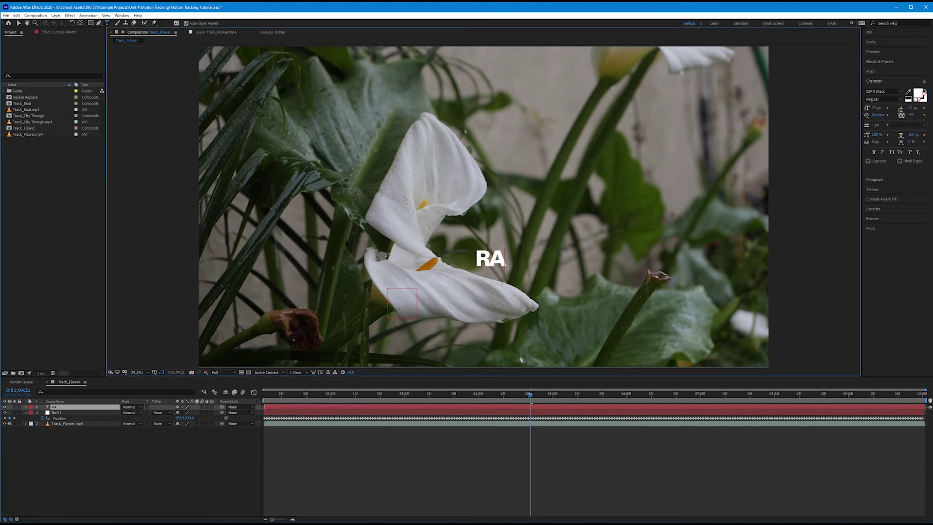
type(" DAY")
key("Escape")
- Preview the unattached title against the moving flower and step back frame by frame to 0;01;02;16
key("space")
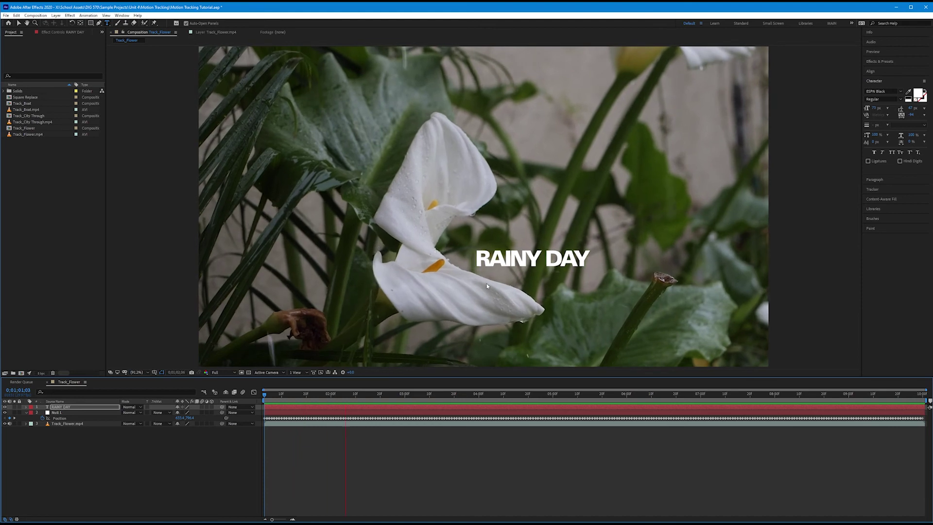
key("space")
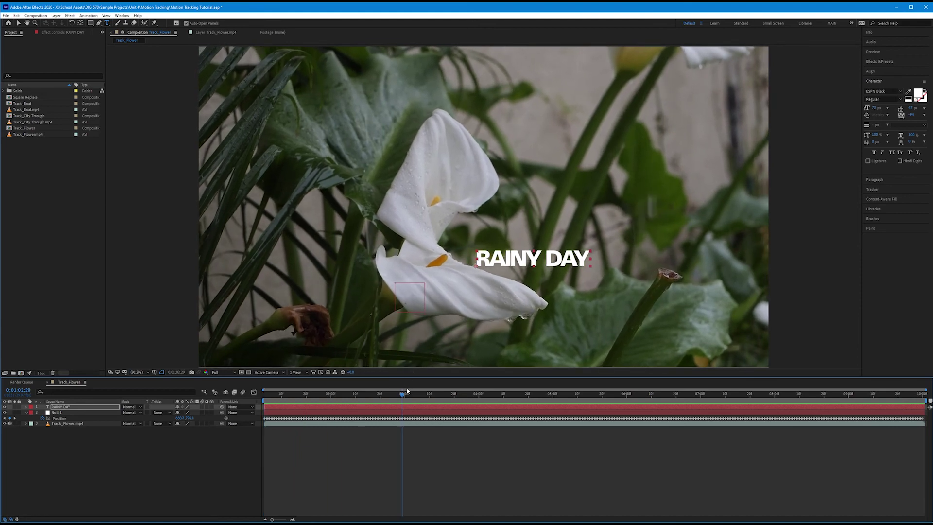
key("Page_Up")
key("Page_Up")
key("Page_Up")
key("Page_Up")
key("Page_Up")
key("Page_Up")
key("Page_Up")
key("Page_Up")
key("Page_Up")
key("Page_Up")
key("Page_Up")
key("Page_Up")
key("Page_Up")
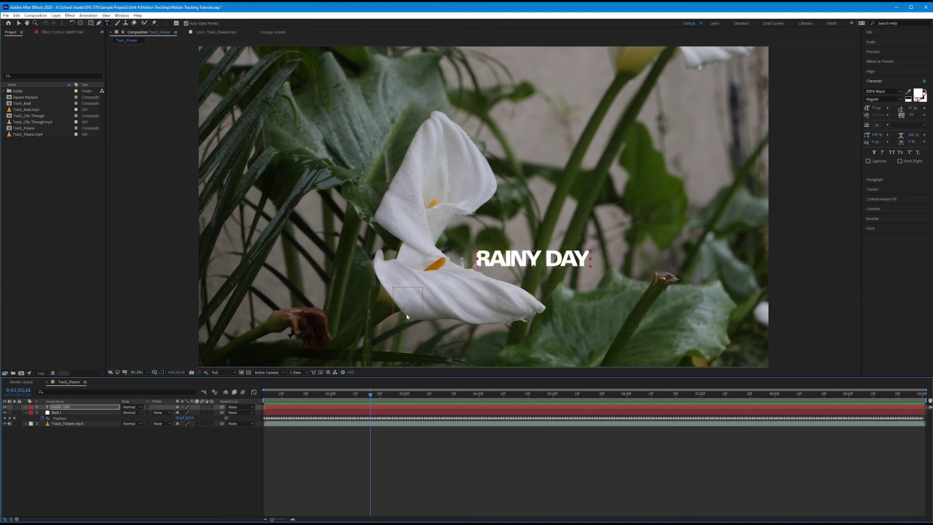
- Parent the RAINY DAY text layer to Null 1 and preview how the title follows the tracked flower
key("v")
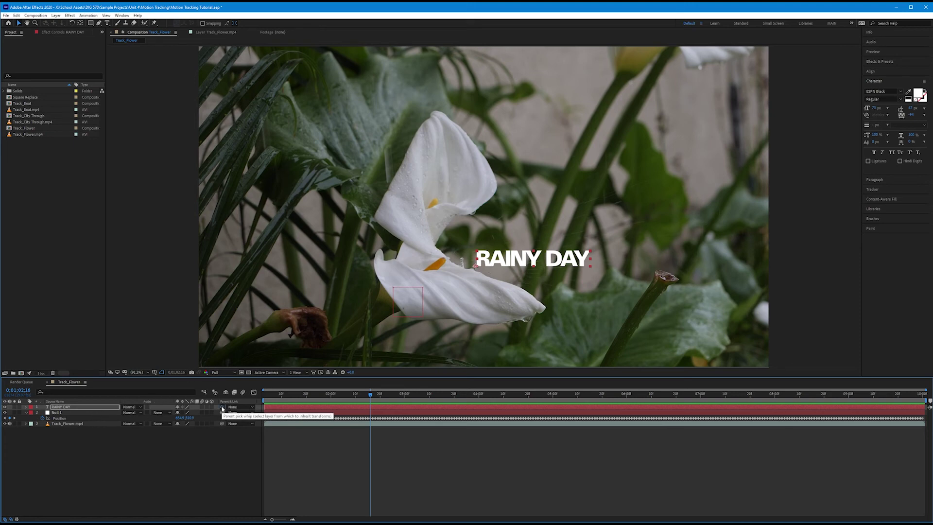
left_click_drag(222, 408, 102, 415)
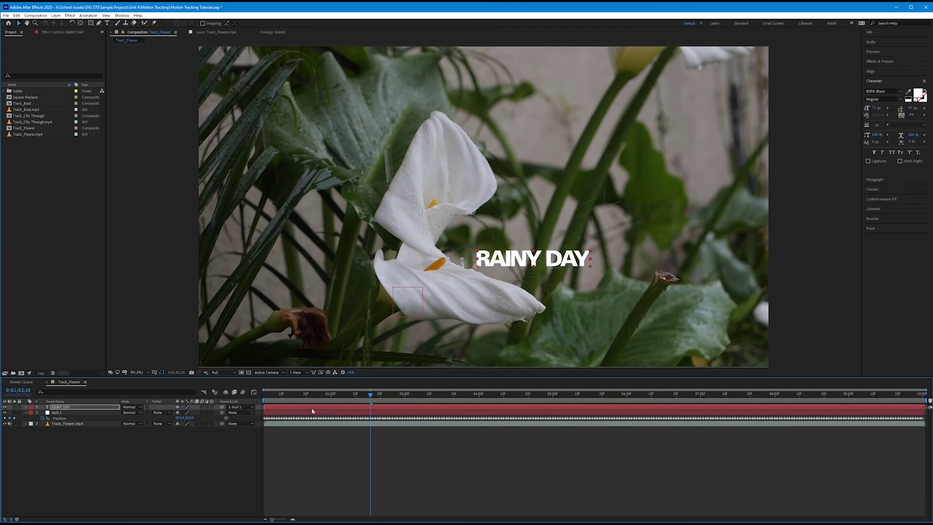
key("space")
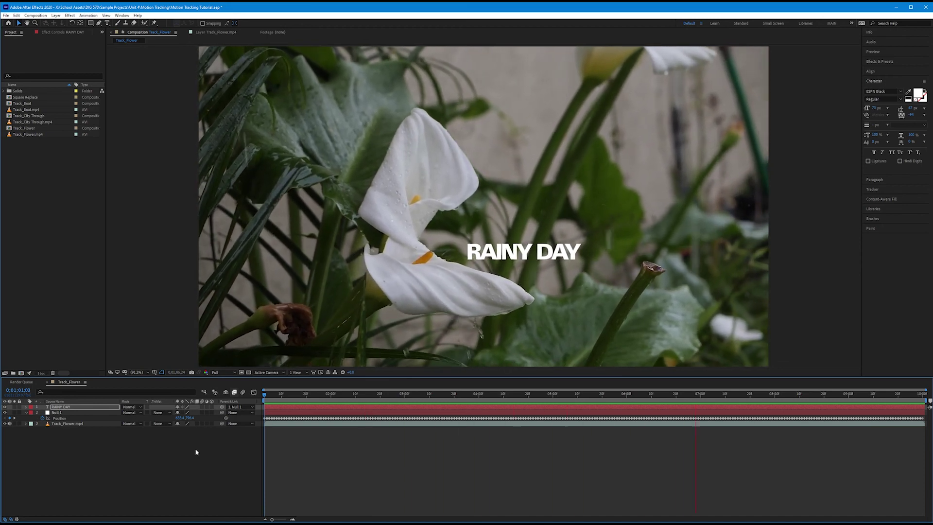
key("space")
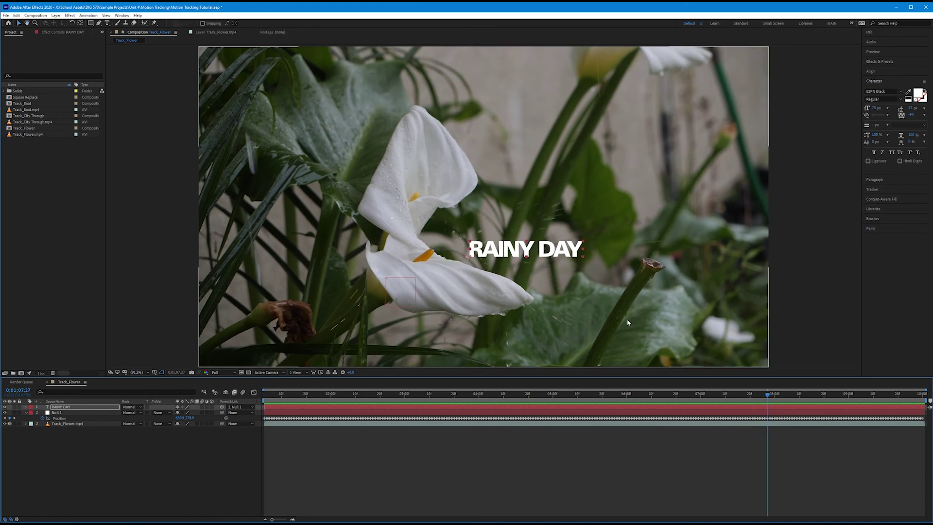
left_click(873, 190)
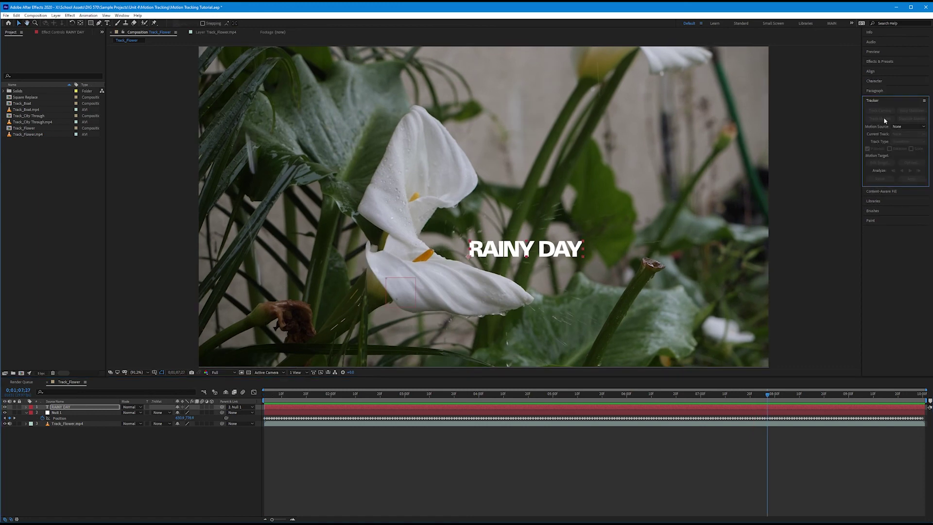